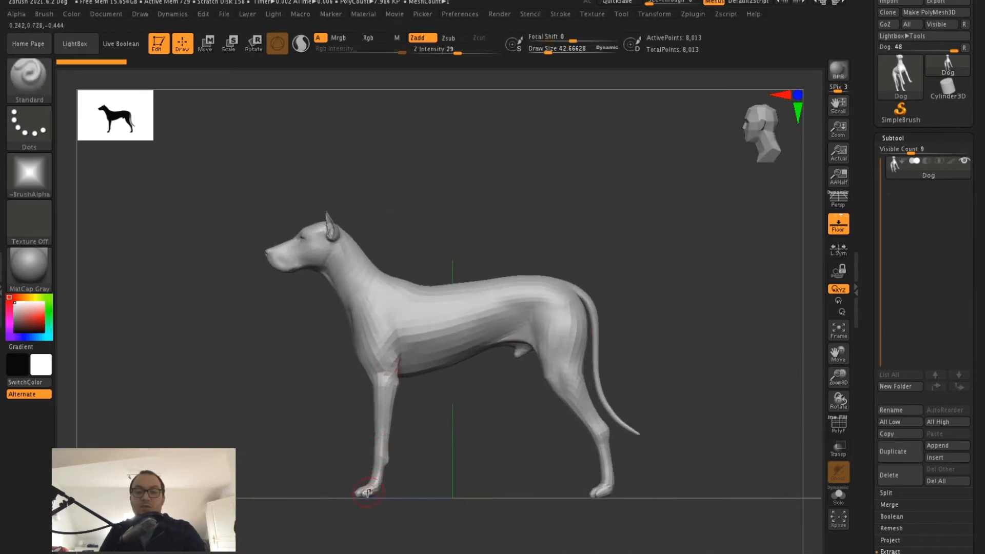
# Step: Turn on perspective distortion and compare the dog with and without it from several angles
pyautogui.click(839, 200)
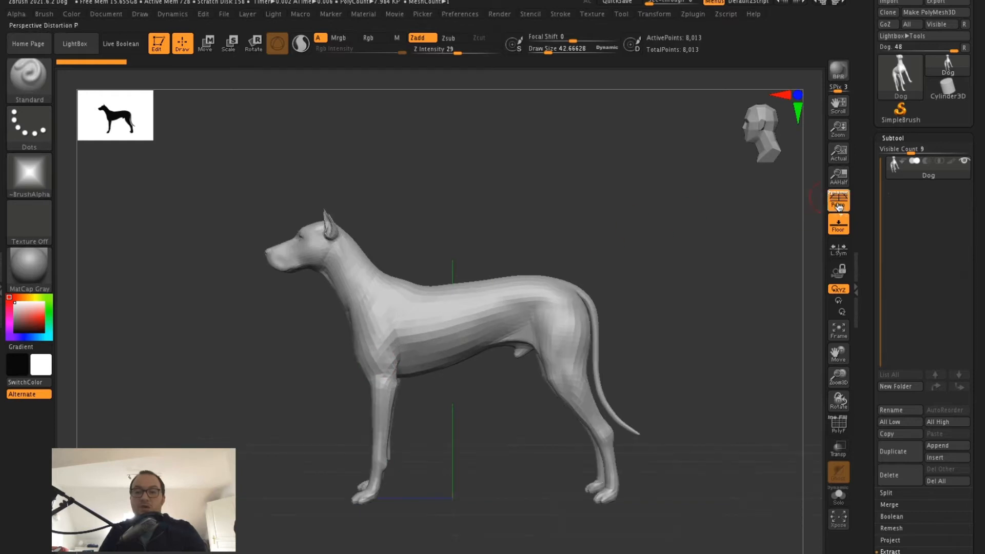
pyautogui.moveTo(702, 284); pyautogui.dragTo(717, 327)
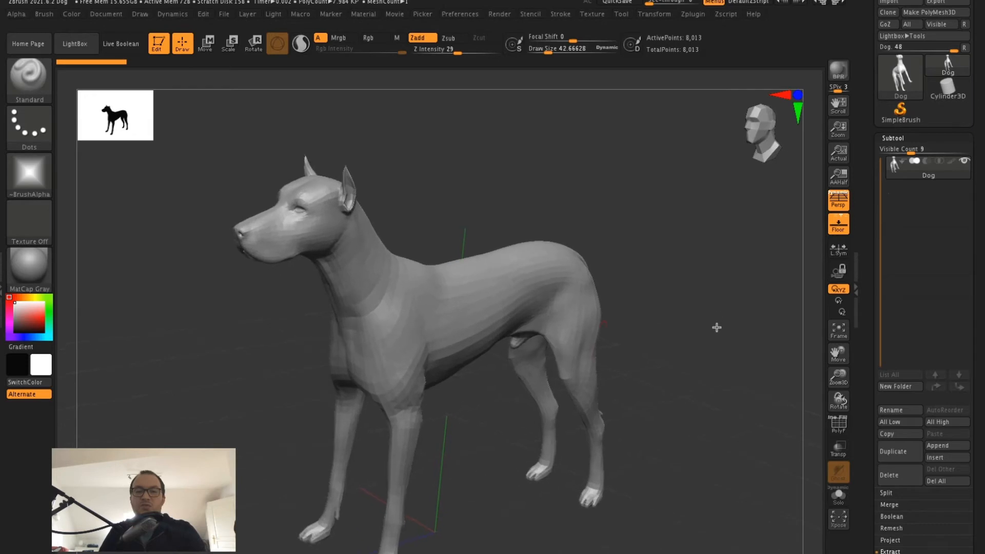
pyautogui.moveTo(668, 288)
pyautogui.mouseDown()
pyautogui.moveTo(673, 261)
pyautogui.moveTo(695, 273)
pyautogui.moveTo(662, 275)
pyautogui.moveTo(715, 242)
pyautogui.moveTo(718, 261)
pyautogui.moveTo(713, 269)
pyautogui.moveTo(695, 253)
pyautogui.mouseUp()
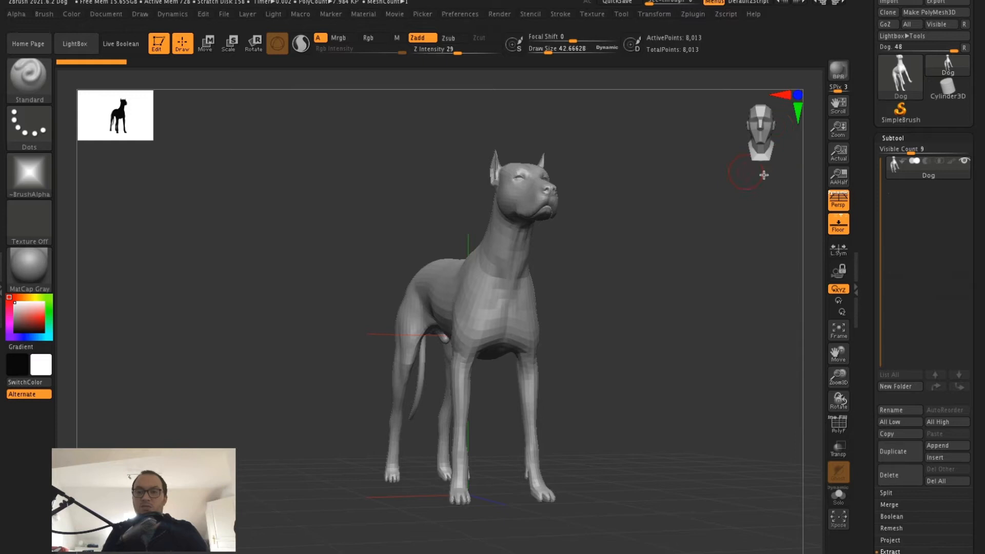
pyautogui.click(844, 207)
pyautogui.click(844, 207)
pyautogui.moveTo(707, 236); pyautogui.dragTo(645, 255)
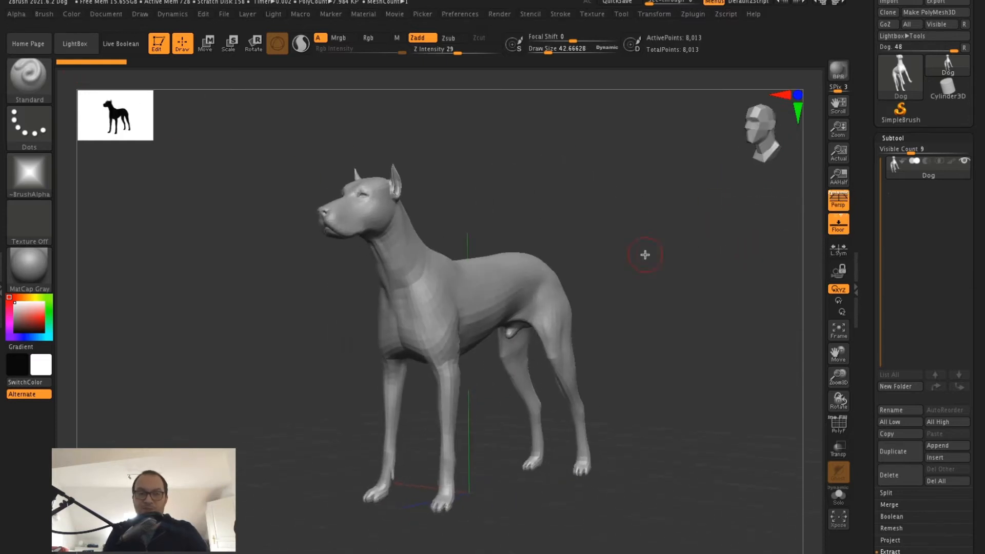
# Step: Try progressively shorter focal lengths of 35, 28, 24 and 18 mm on the dog's perspective view
pyautogui.click(139, 16)
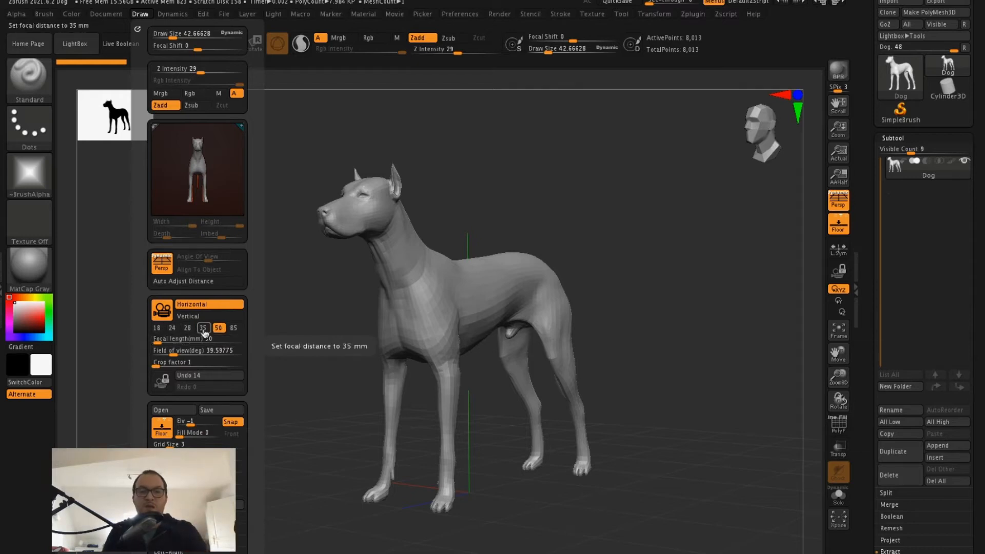
pyautogui.click(203, 329)
pyautogui.click(188, 328)
pyautogui.click(172, 328)
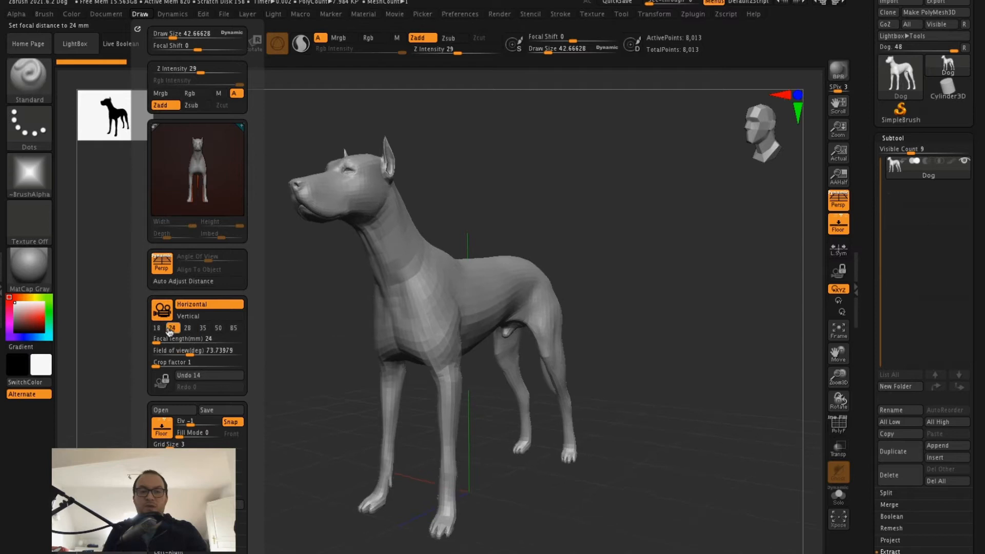
pyautogui.click(157, 328)
pyautogui.moveTo(525, 183)
pyautogui.keyDown('ctrl'); pyautogui.mouseDown(button='right')
pyautogui.moveTo(519, 253)
pyautogui.moveTo(506, 209)
pyautogui.mouseUp(button='right'); pyautogui.keyUp('ctrl')
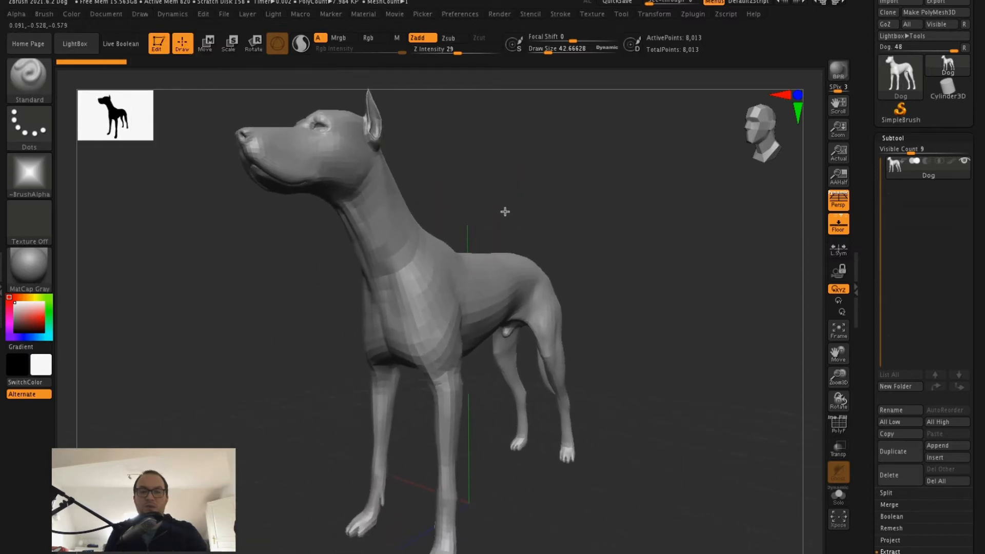
# Step: Compare the 35, 50 and 85 mm focal lengths on the dog and leave the camera at 85 mm
pyautogui.click(138, 16)
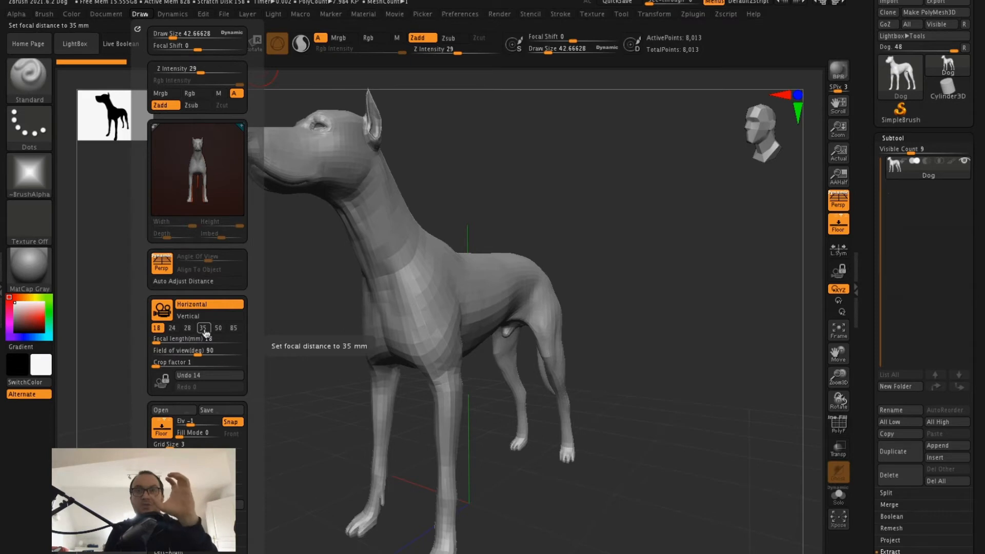
pyautogui.click(233, 329)
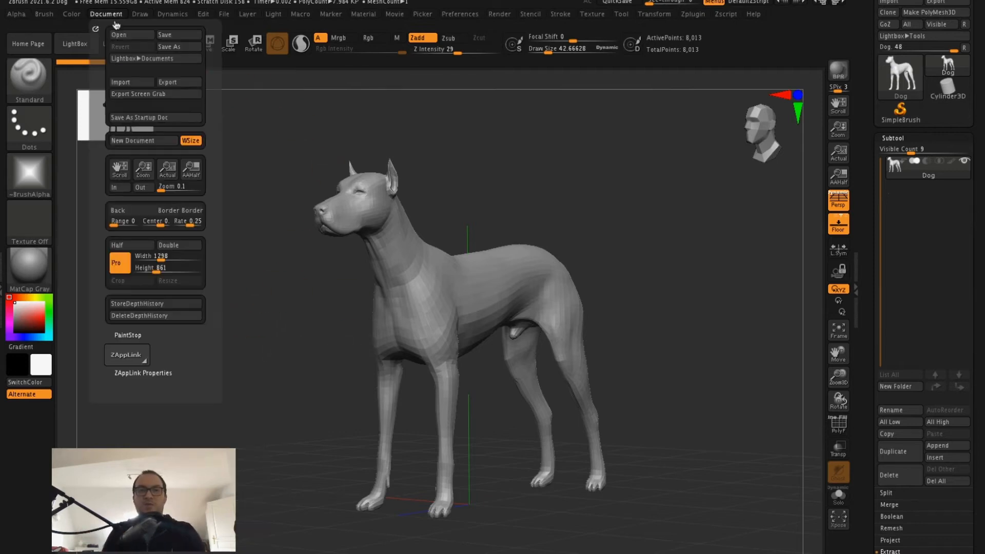
pyautogui.moveTo(140, 14)
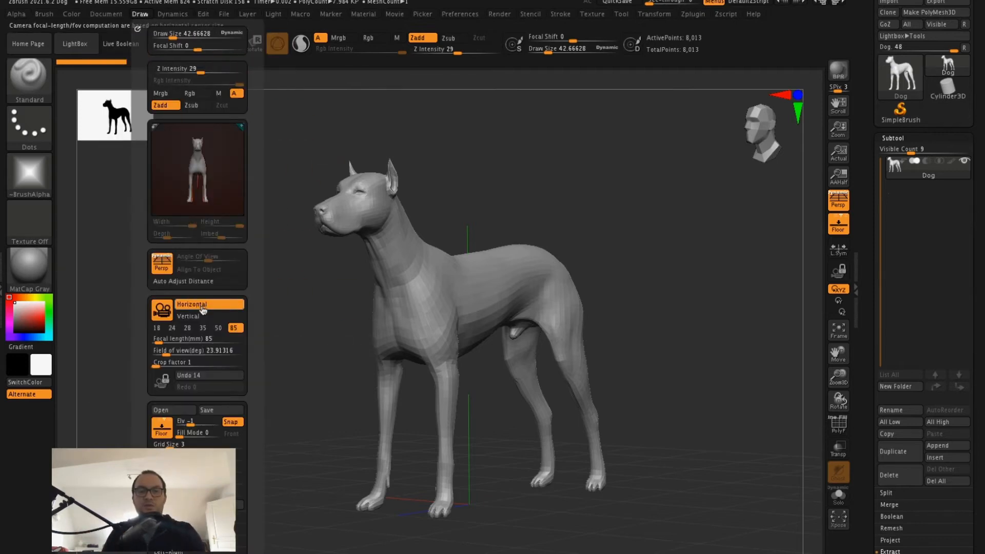
pyautogui.click(204, 329)
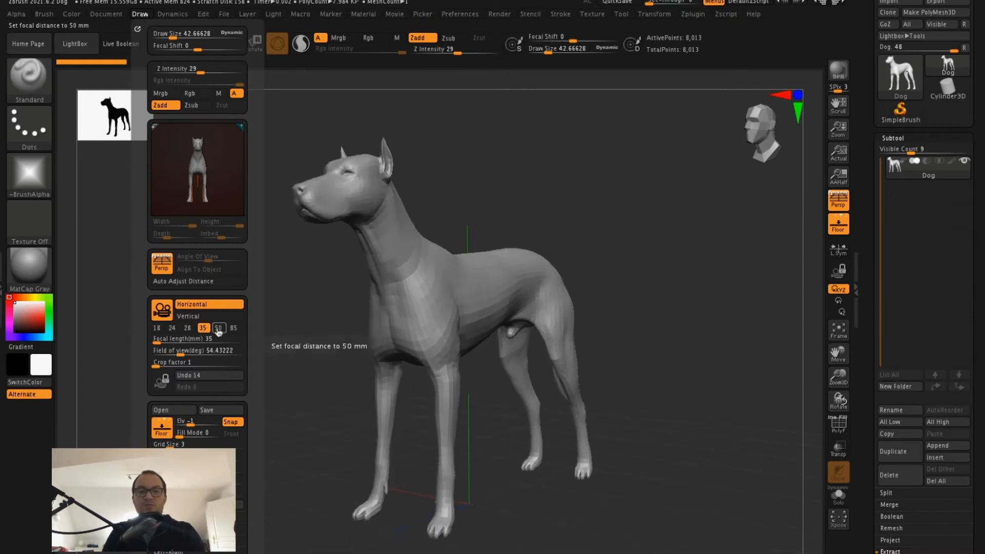
pyautogui.click(220, 328)
pyautogui.click(233, 329)
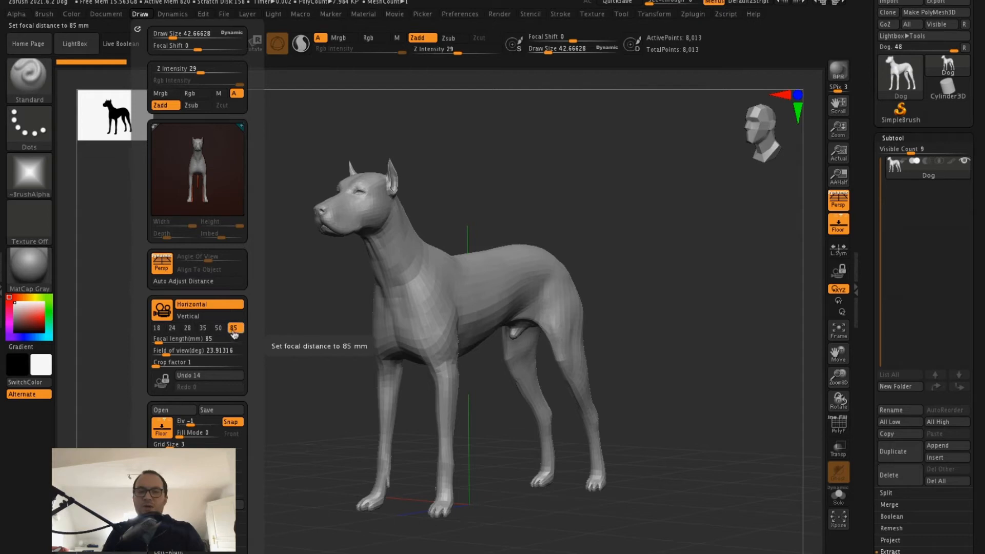
# Step: Try an extreme focal length of about 1496 mm on the dog, then return to the 85 mm preset
pyautogui.moveTo(158, 343); pyautogui.dragTo(215, 339)
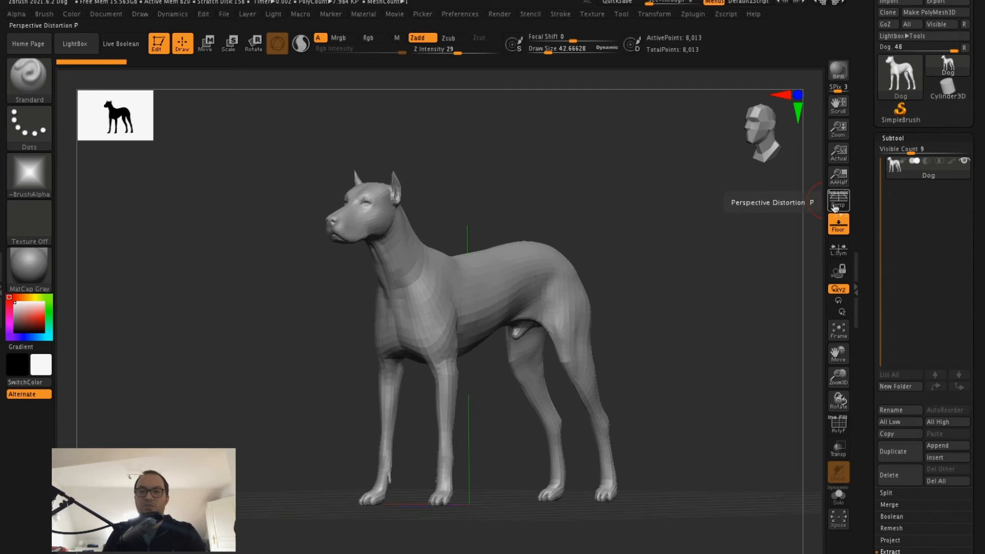
pyautogui.click(139, 14)
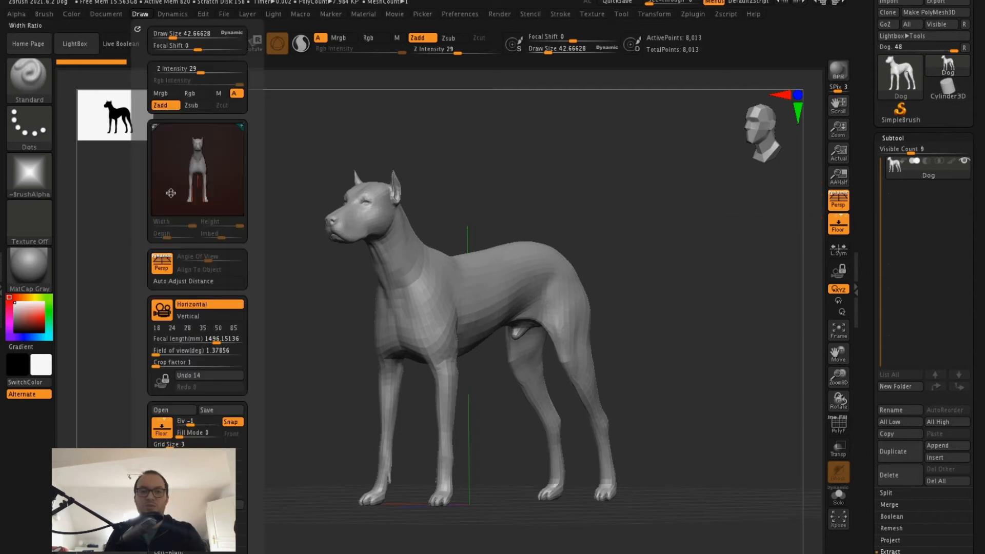
pyautogui.click(234, 328)
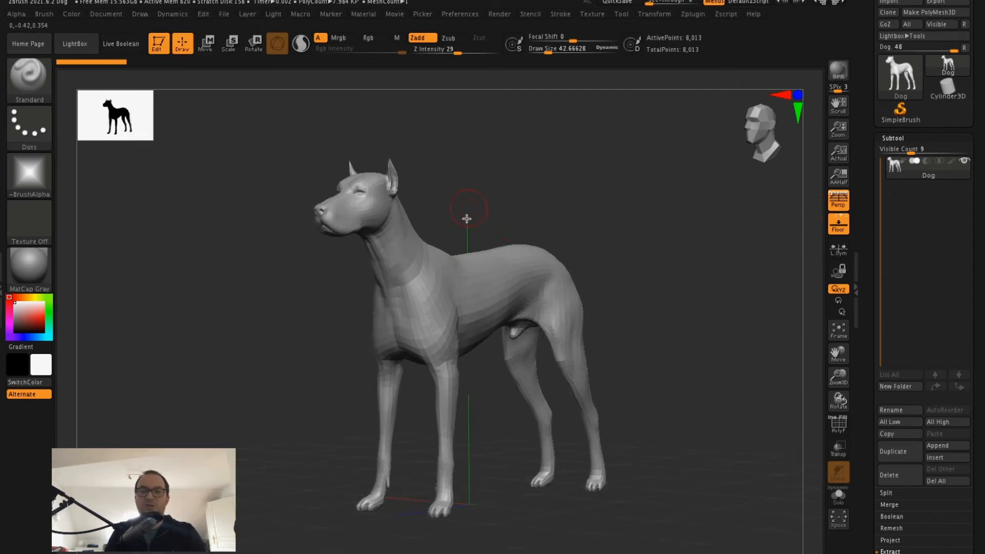
# Step: Turn off perspective distortion and frame the whole dog in a straight side view
pyautogui.moveTo(667, 235); pyautogui.dragTo(507, 151)
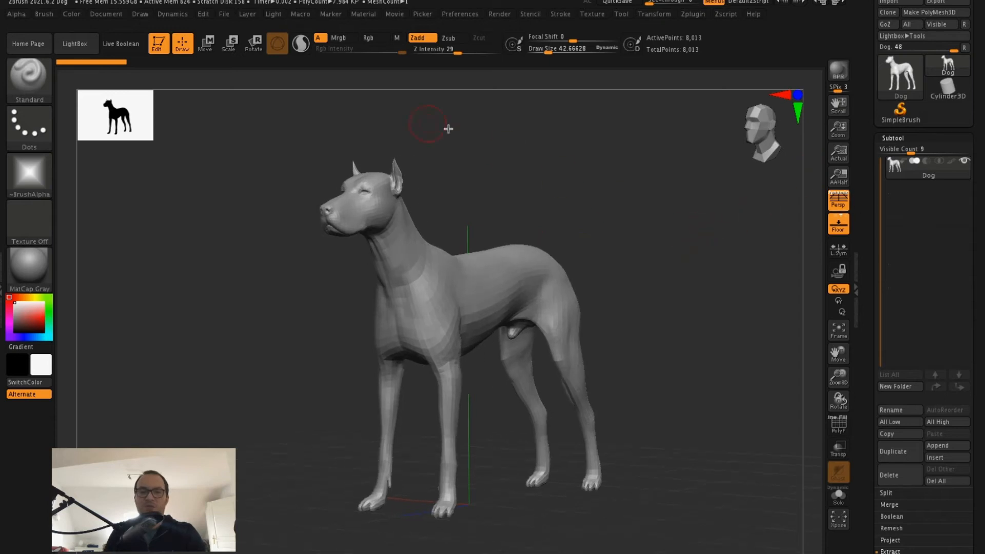
pyautogui.click(141, 14)
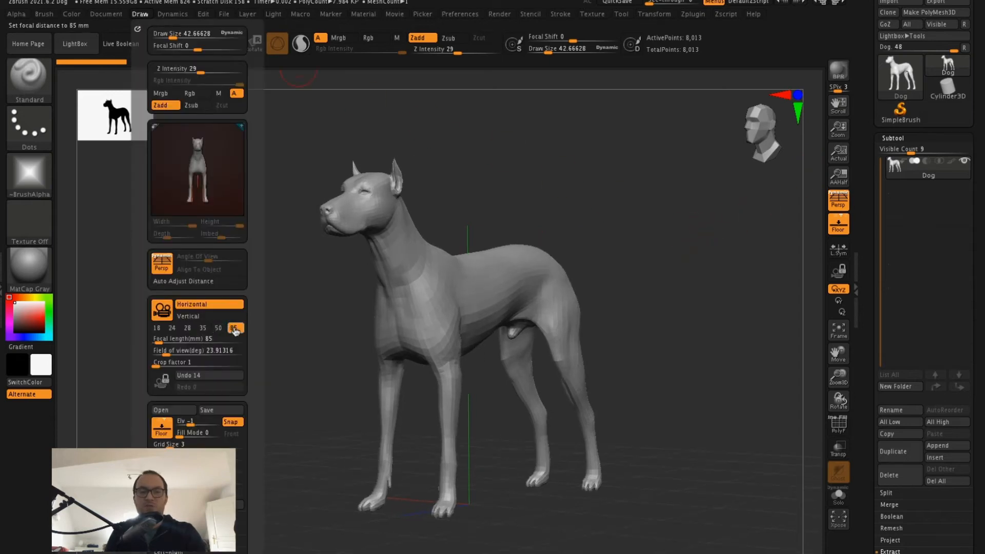
pyautogui.moveTo(599, 227)
pyautogui.mouseDown()
pyautogui.moveTo(630, 228)
pyautogui.moveTo(618, 220)
pyautogui.moveTo(622, 229)
pyautogui.moveTo(633, 191)
pyautogui.moveTo(373, 264)
pyautogui.mouseUp()
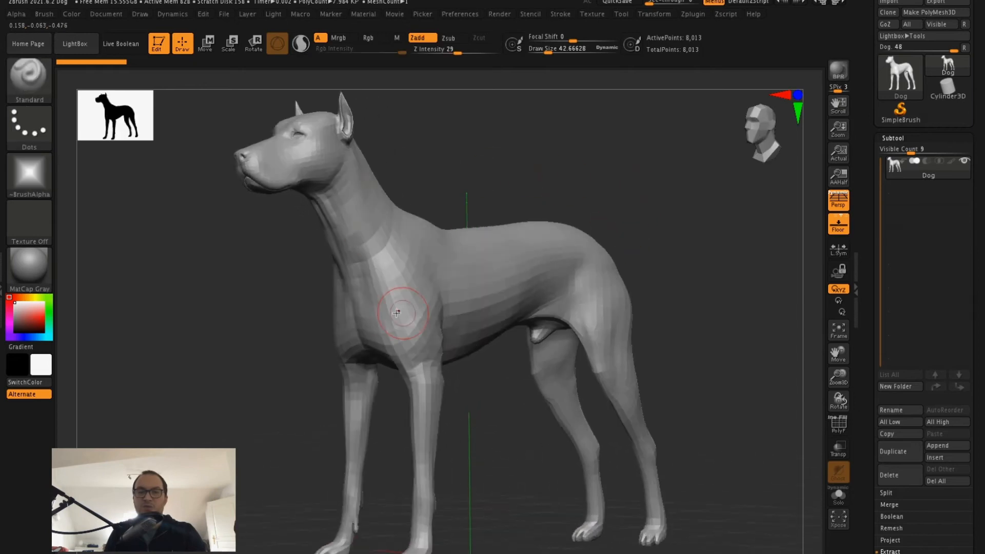
pyautogui.moveTo(565, 174); pyautogui.dragTo(641, 177)
pyautogui.click(838, 201)
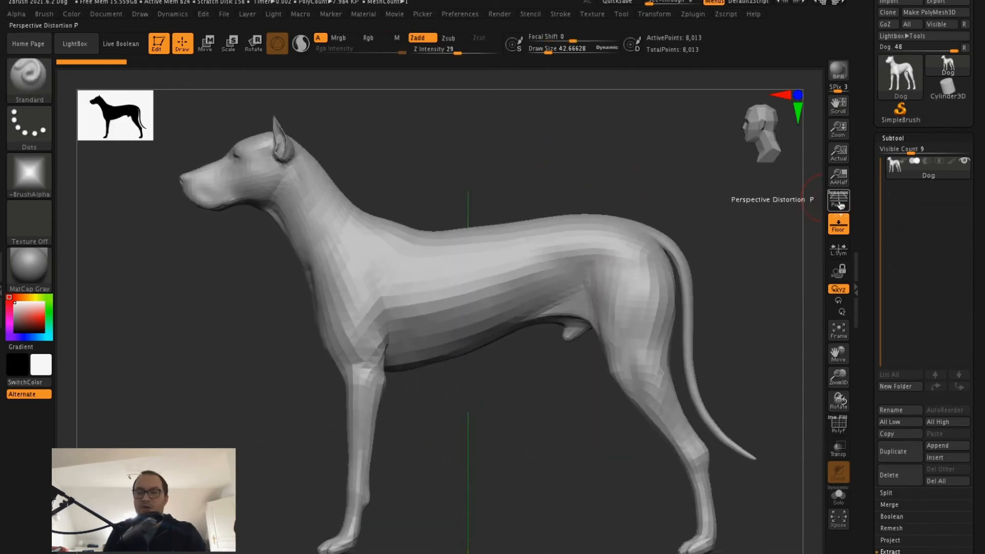
pyautogui.keyDown('ctrl'); pyautogui.moveTo(461, 435); pyautogui.dragTo(447, 395, button='right'); pyautogui.keyUp('ctrl')
pyautogui.keyDown('shift'); pyautogui.moveTo(455, 405); pyautogui.dragTo(446, 395); pyautogui.keyUp('shift')
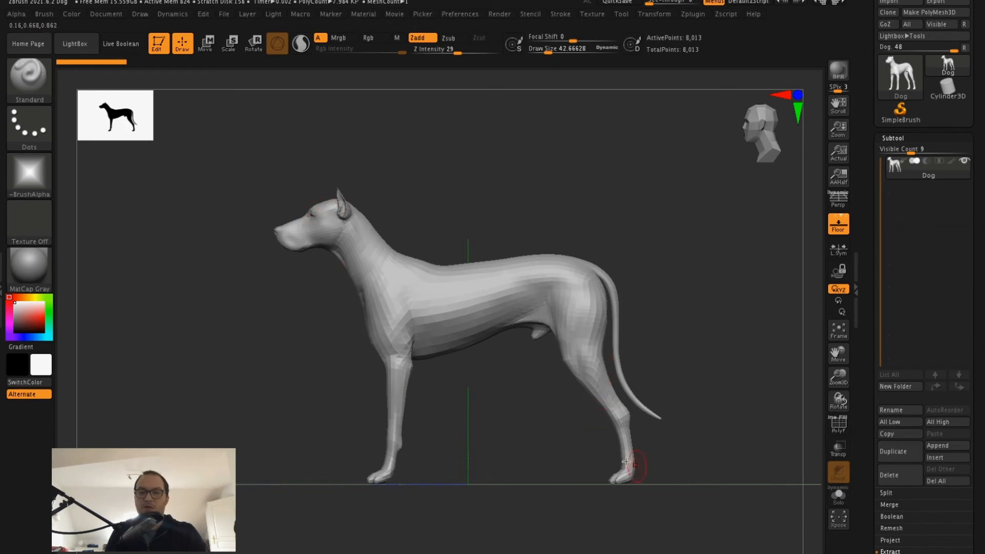
# Step: Apply the Outline Thin MatCap material to display the dog as a black silhouette
pyautogui.click(44, 263)
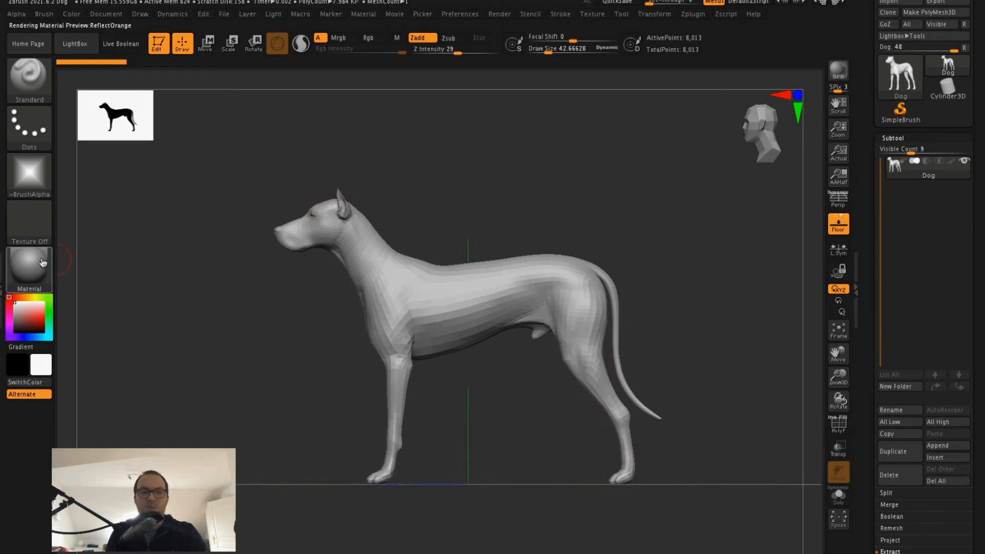
pyautogui.click(44, 263)
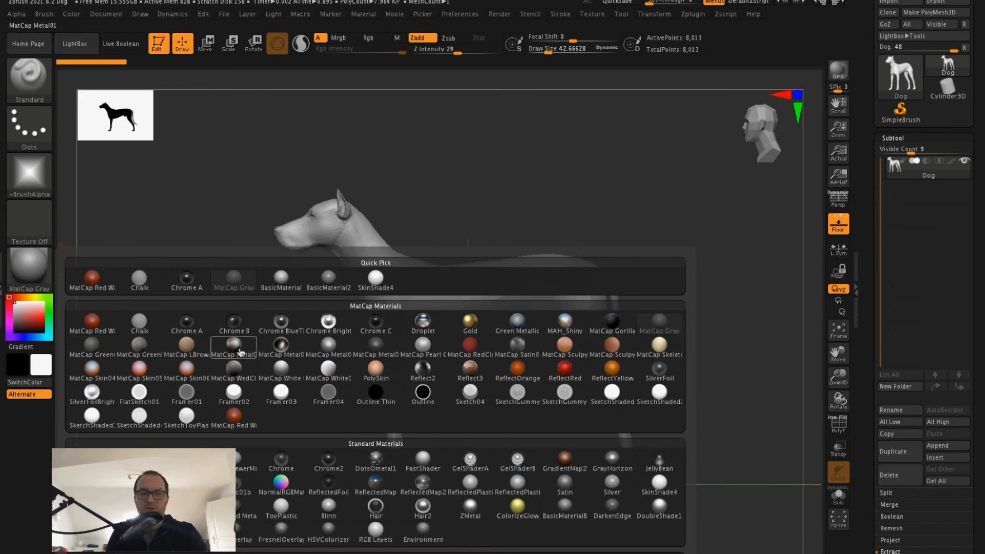
pyautogui.moveTo(424, 399)
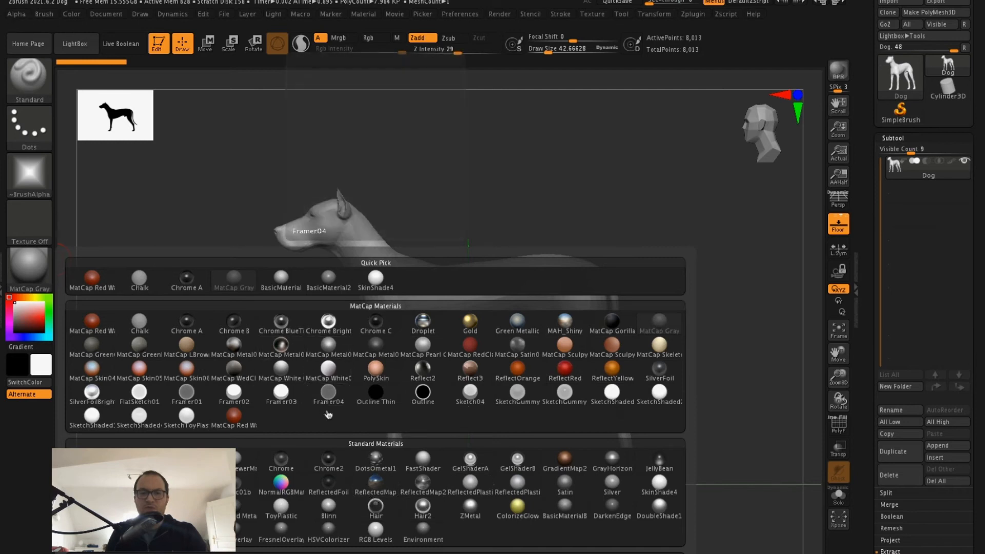
pyautogui.click(378, 395)
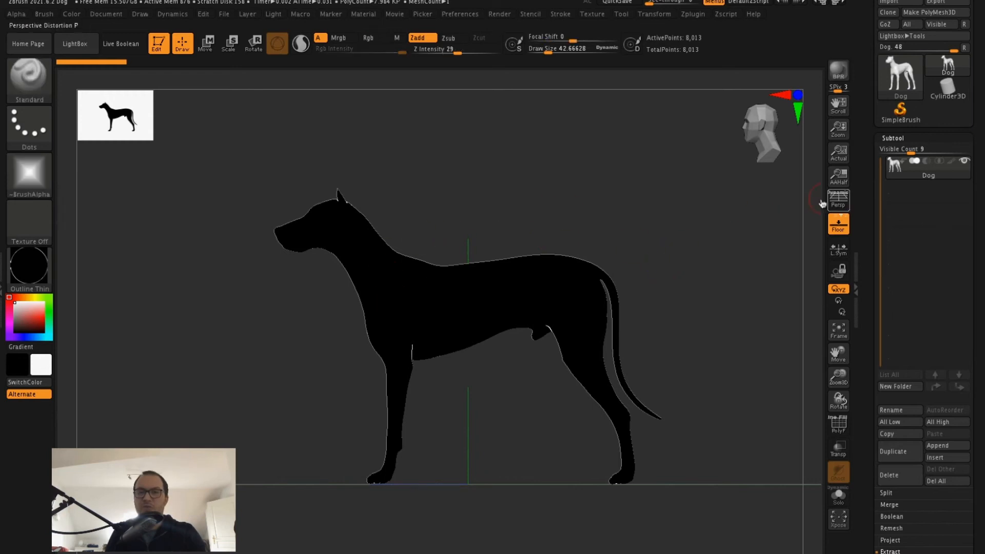
# Step: Hide the floor grid, turn on perspective distortion and view the dog's silhouette from a three-quarter angle
pyautogui.click(838, 224)
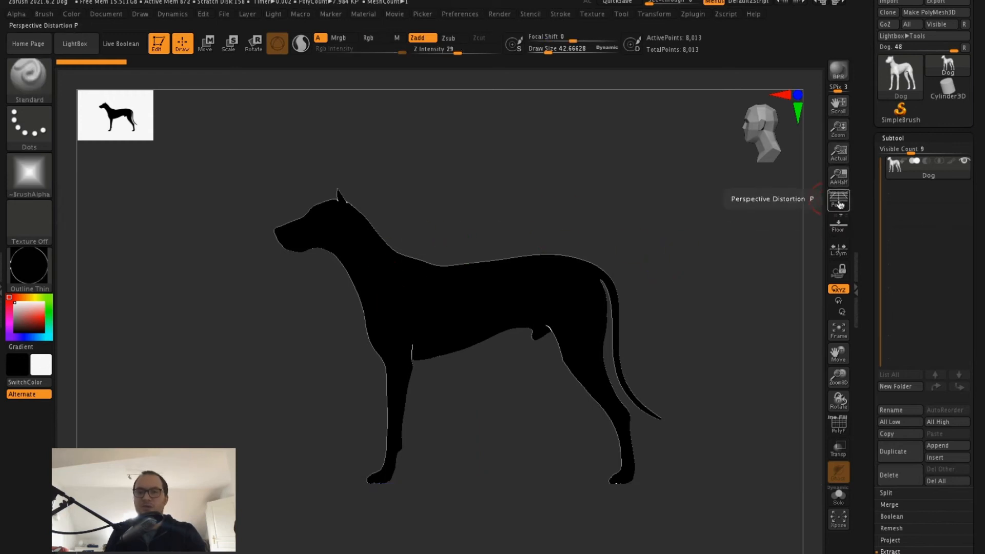
pyautogui.press('p')
pyautogui.moveTo(708, 253); pyautogui.dragTo(730, 255)
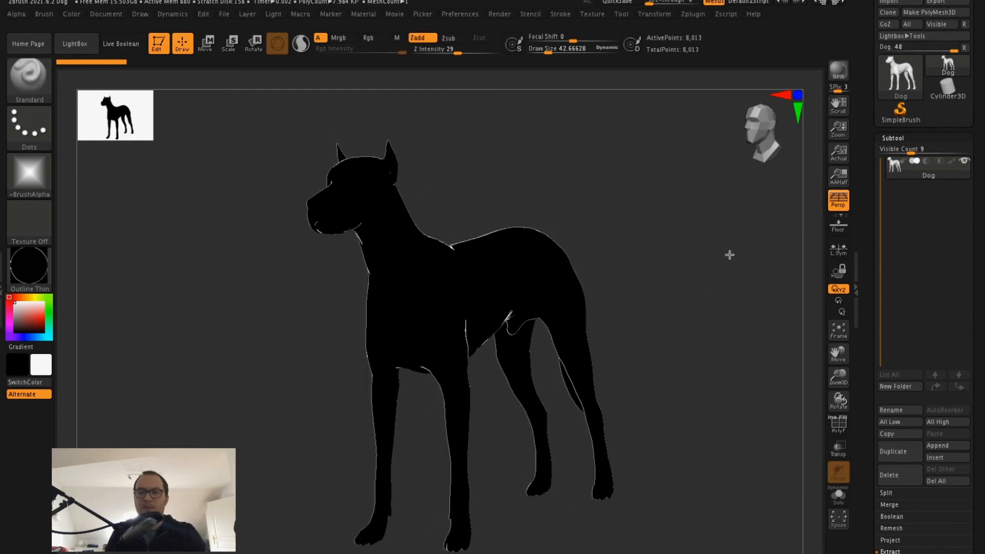
# Step: Load the male DemoHead sample project from LightBox
pyautogui.click(90, 47)
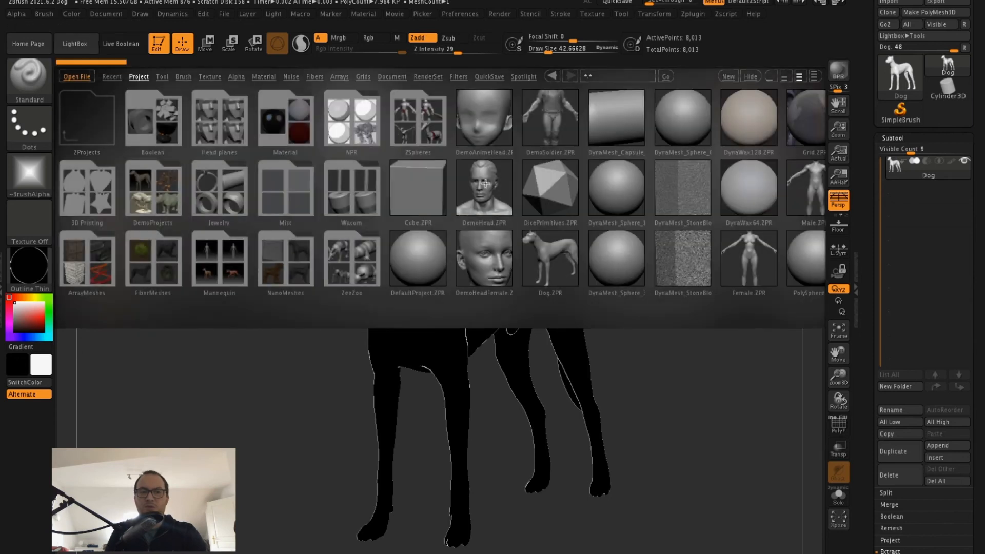
pyautogui.doubleClick(484, 194)
pyautogui.click(475, 188)
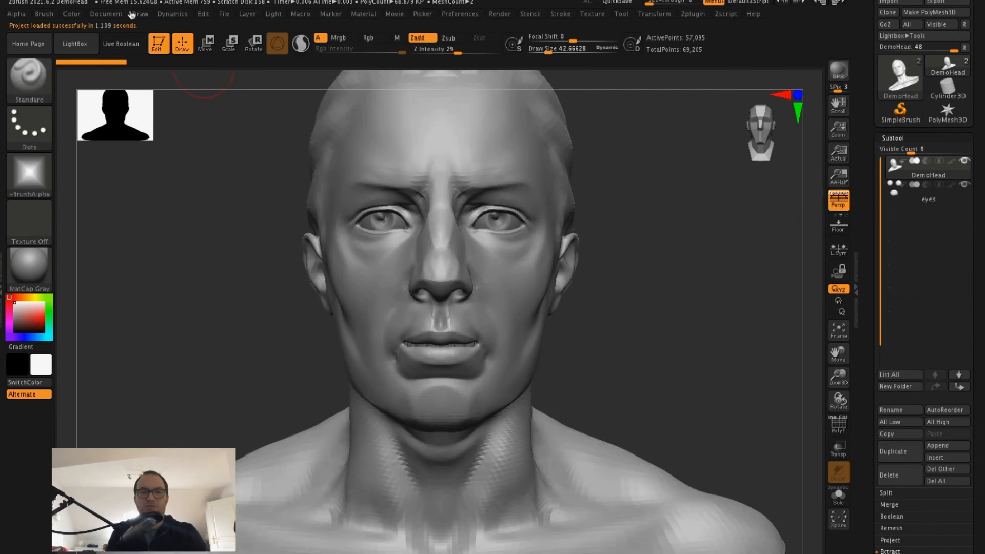
# Step: Set the camera's focal length to 85 mm for the head
pyautogui.click(111, 15)
pyautogui.click(136, 16)
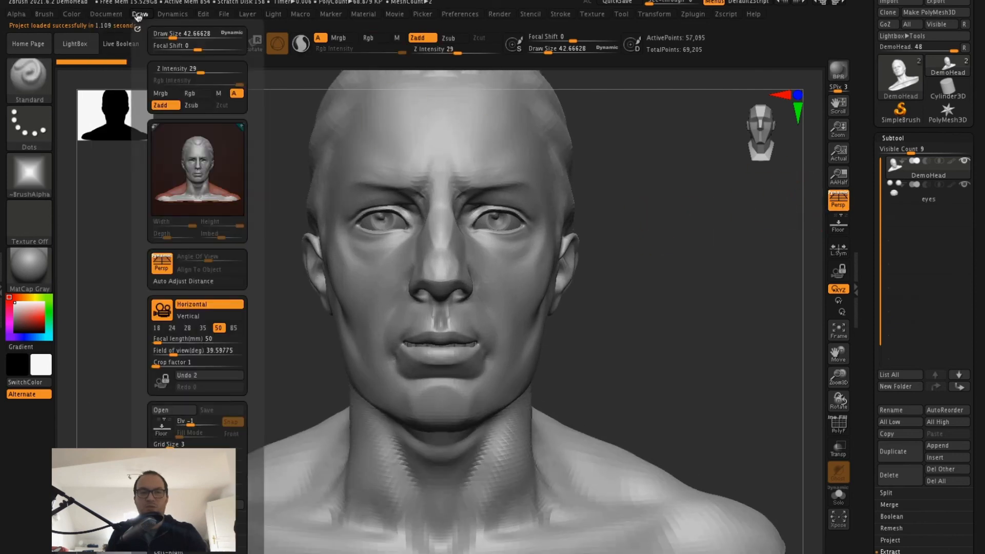
pyautogui.click(234, 328)
# Step: Compare the head with and without perspective distortion from the front, then examine it in perspective from three-quarter angles
pyautogui.moveTo(721, 245); pyautogui.dragTo(815, 199)
pyautogui.click(842, 207)
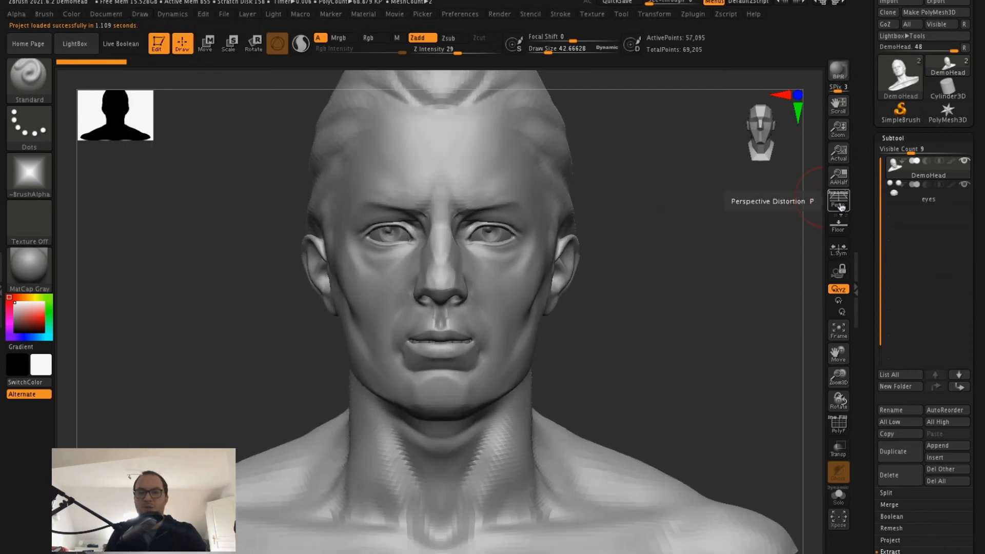
pyautogui.click(841, 206)
pyautogui.click(841, 206)
pyautogui.click(842, 206)
pyautogui.click(841, 206)
pyautogui.click(841, 206)
pyautogui.click(841, 207)
pyautogui.click(842, 206)
pyautogui.moveTo(708, 261); pyautogui.dragTo(612, 366)
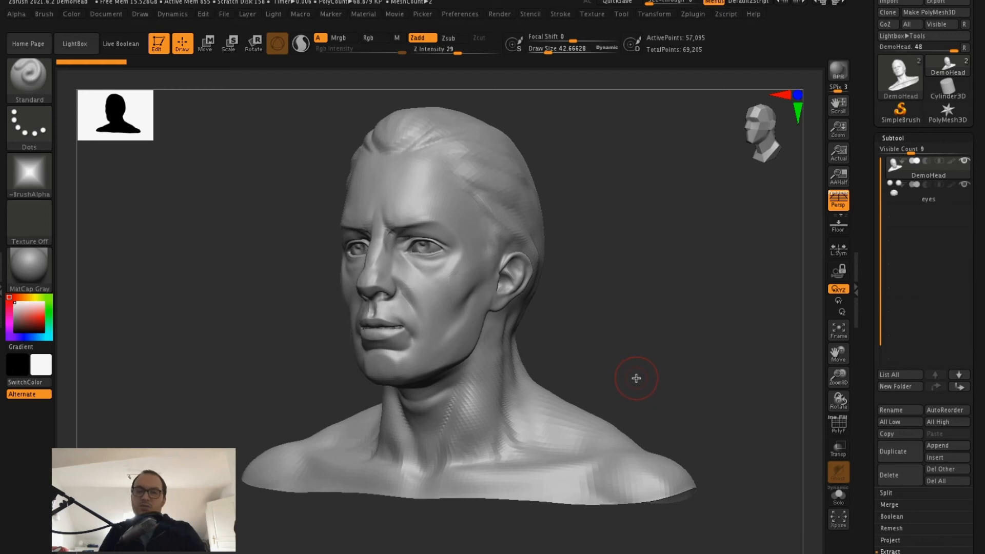
pyautogui.moveTo(645, 279); pyautogui.dragTo(667, 273)
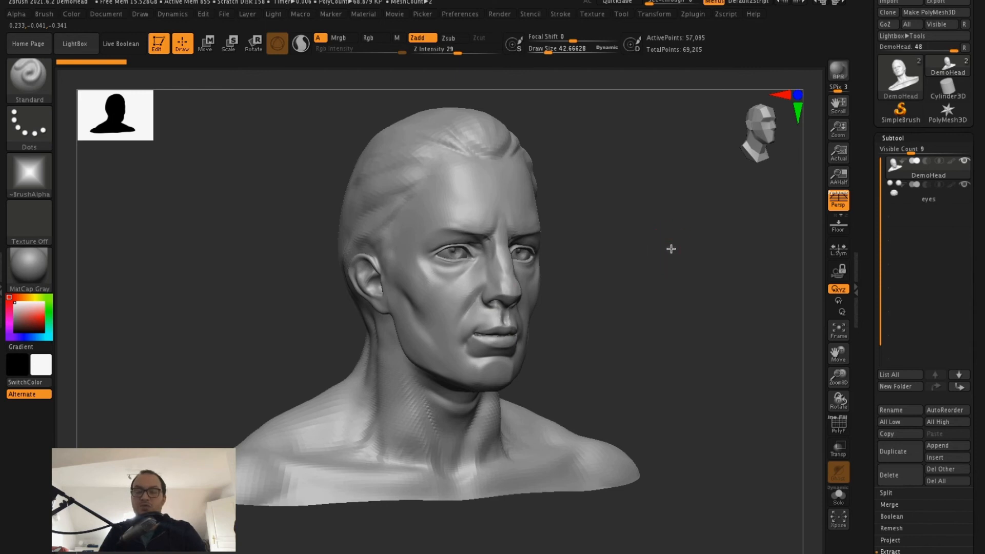
pyautogui.moveTo(671, 249); pyautogui.dragTo(669, 246)
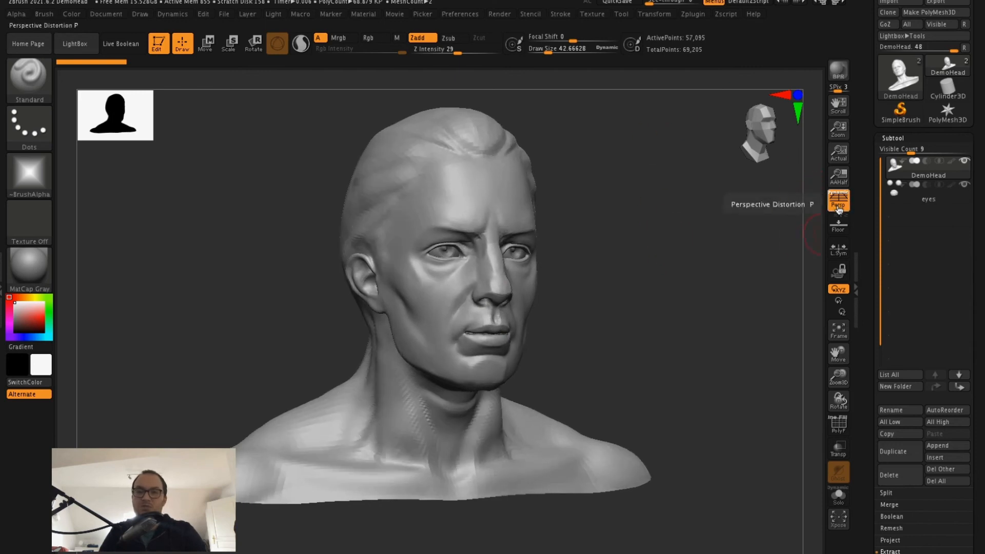
pyautogui.moveTo(629, 306); pyautogui.dragTo(647, 281)
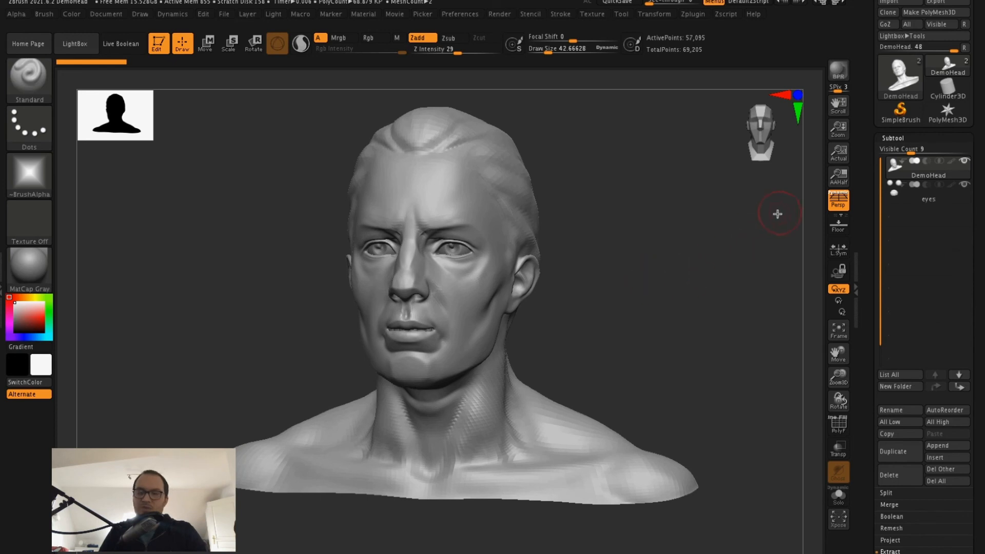
pyautogui.moveTo(726, 247); pyautogui.dragTo(732, 249)
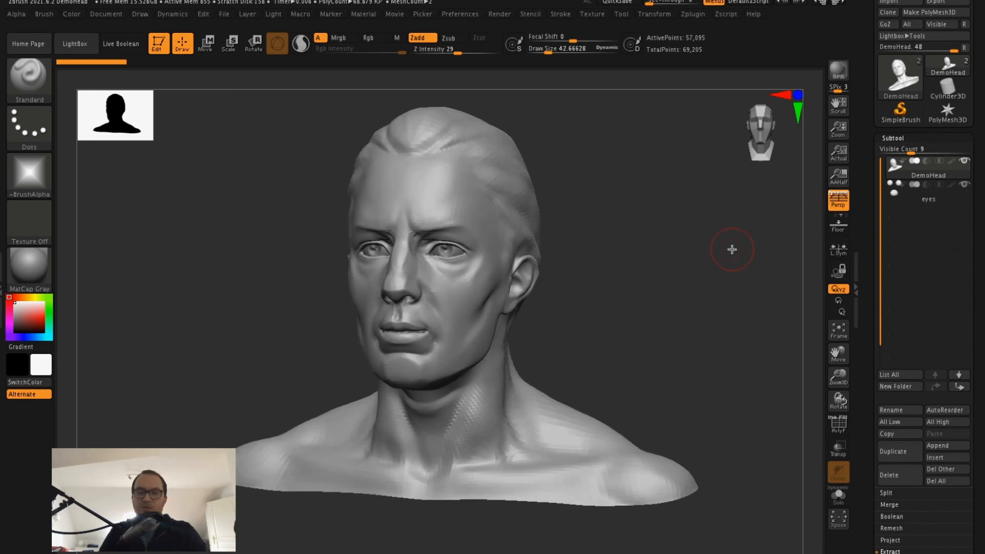